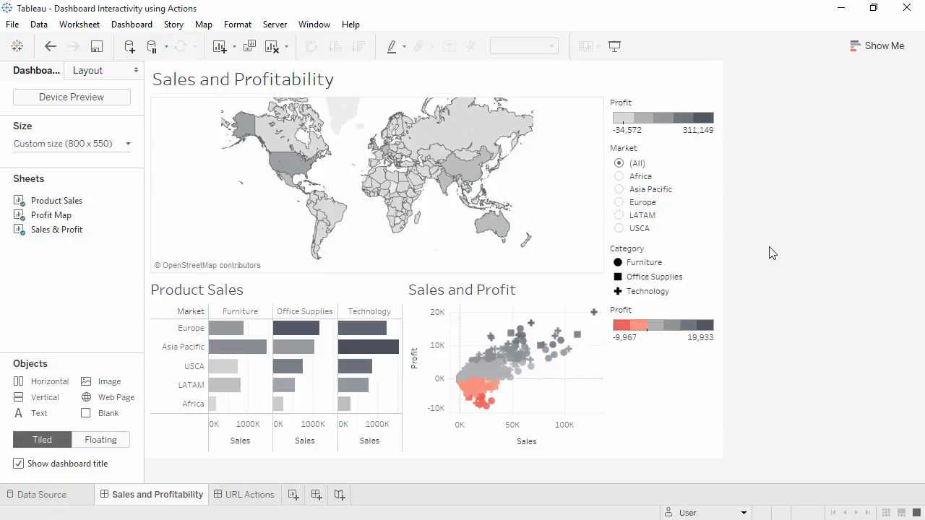
Highlight the Furniture and Office Supplies categories in turn from the Category legend, and clear the highlight
mouse_move(708, 267)
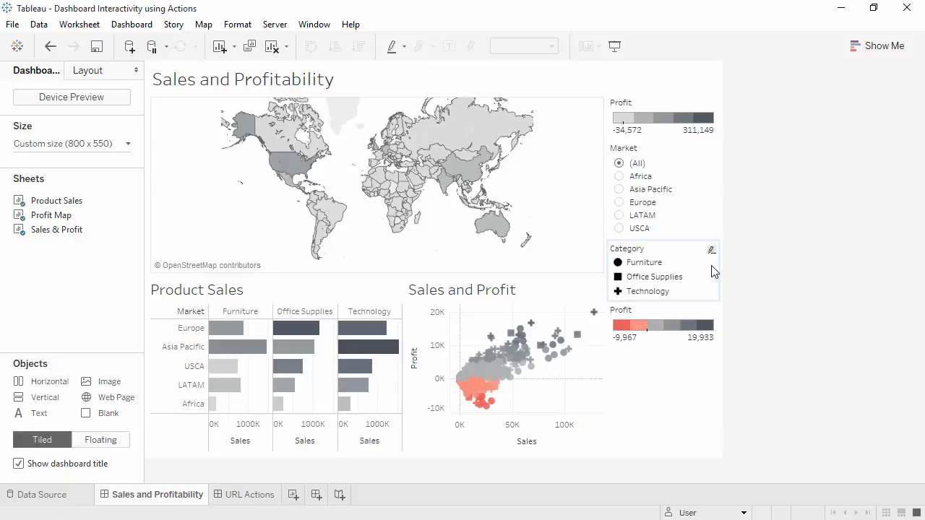
left_click(659, 264)
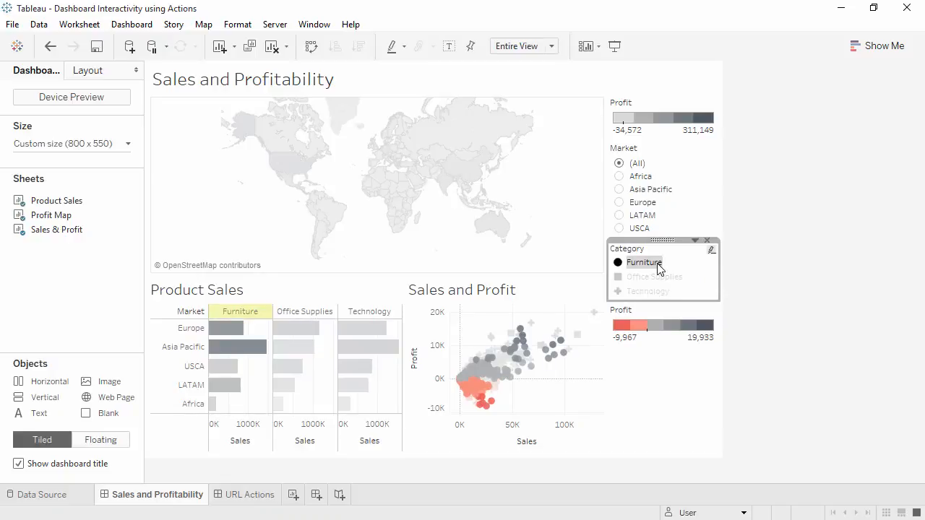
left_click(655, 277)
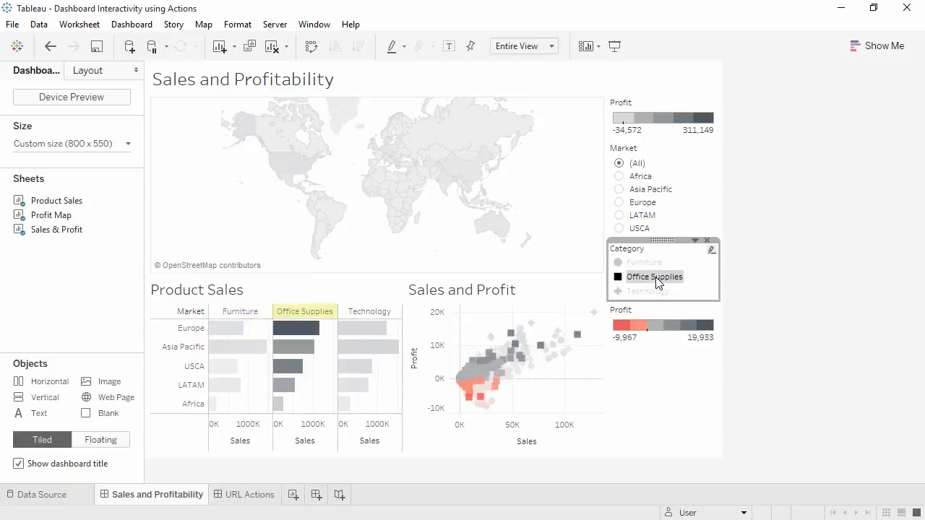
left_click(655, 277)
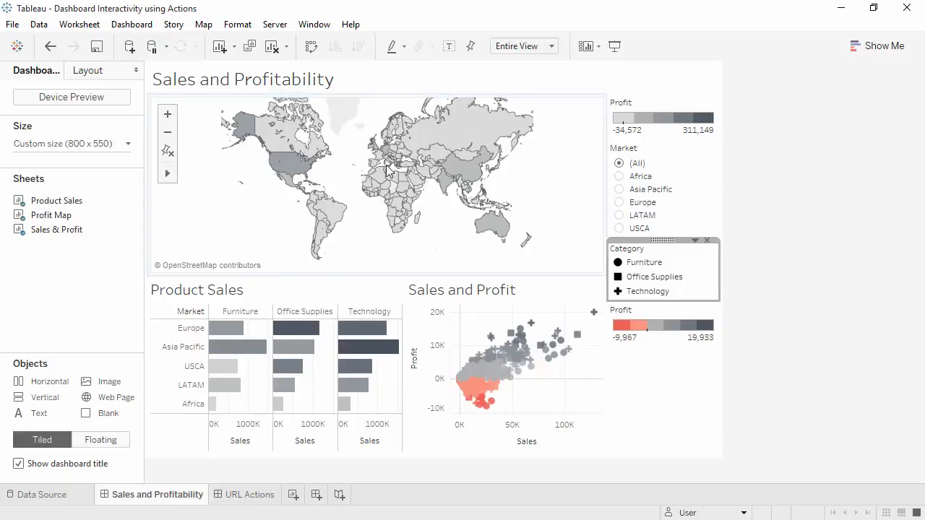
Add a highlight action named "Market Highlight" to the dashboard, keeping Sales and Profitability as its source
left_click(133, 26)
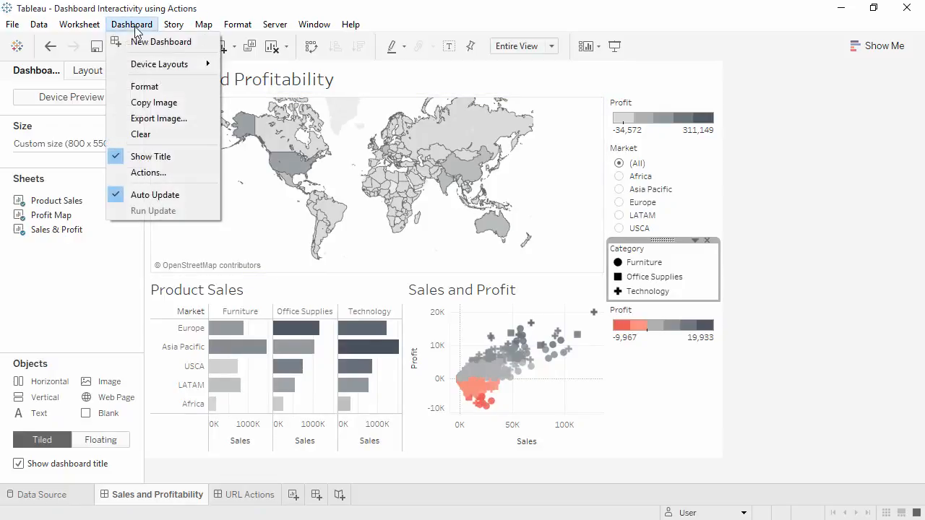
left_click(147, 172)
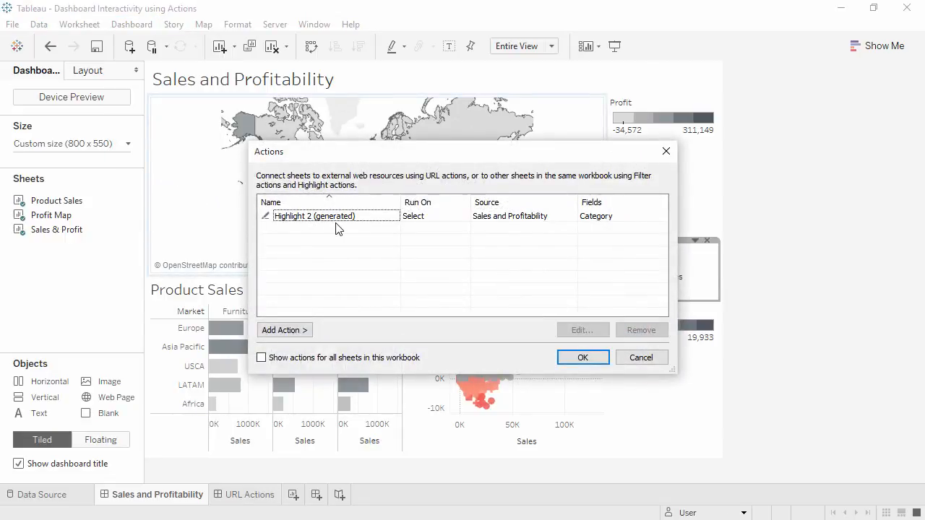
left_click(302, 331)
left_click(345, 349)
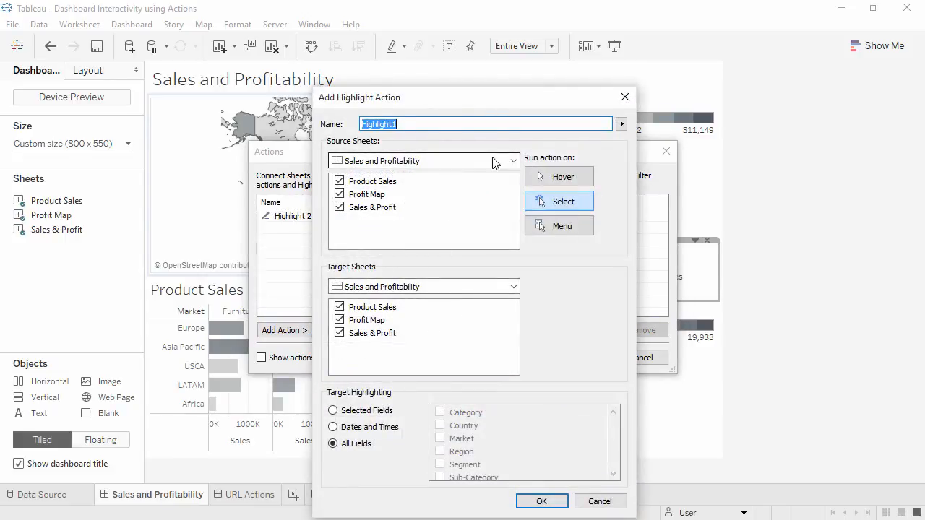
type("Market Highlight")
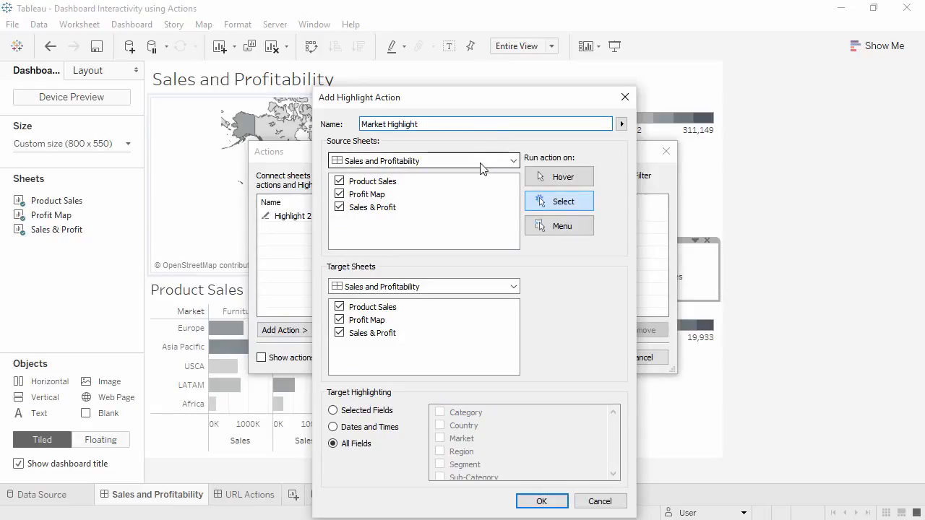
left_click(482, 170)
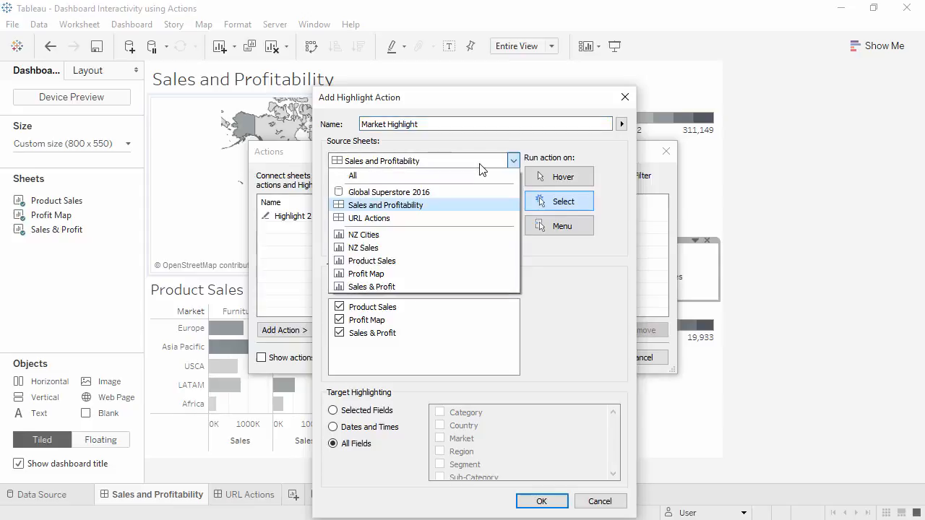
left_click(482, 169)
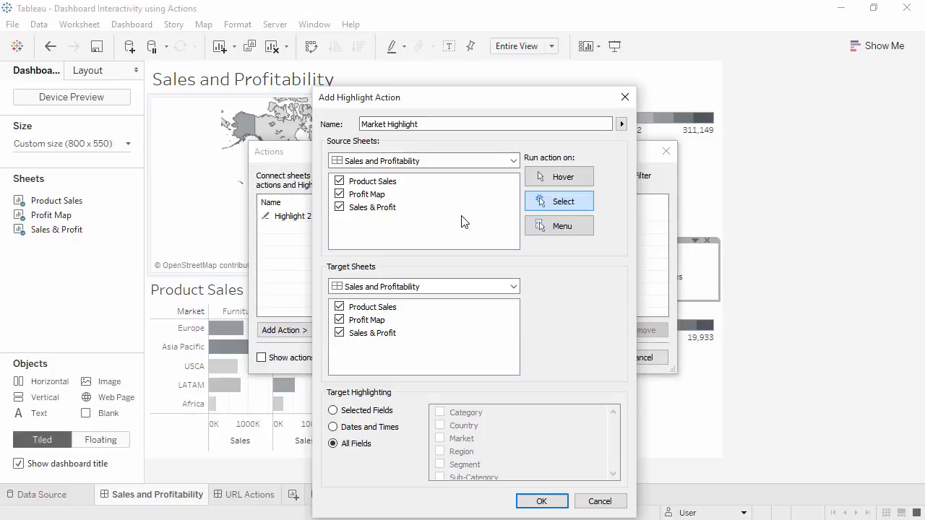
Exclude Profit Map from the highlight action's targets, limit highlighting to the Market field, and run it on Hover
left_click(340, 320)
left_click(342, 412)
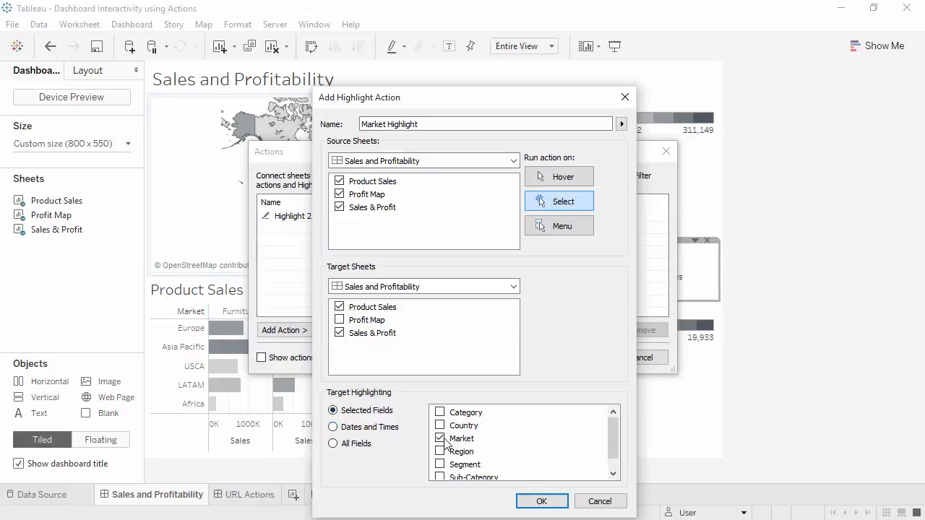
left_click(572, 183)
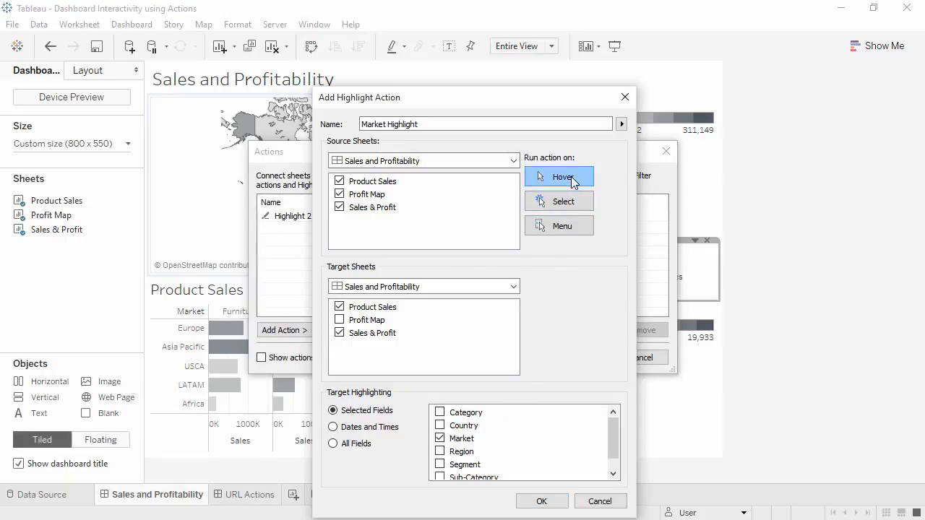
left_click(552, 504)
left_click(583, 358)
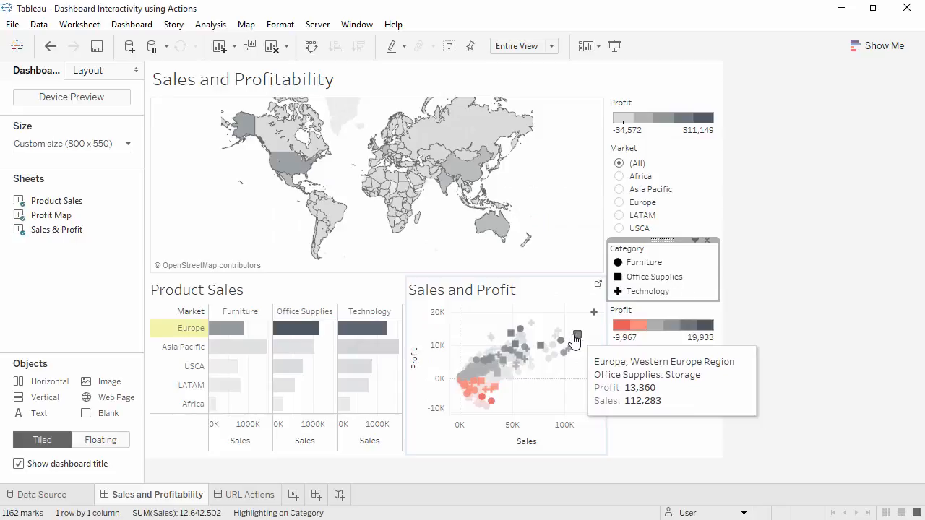
Test the market highlighting with marks in the Sales and Profit scatter plot and countries on the map
mouse_move(536, 332)
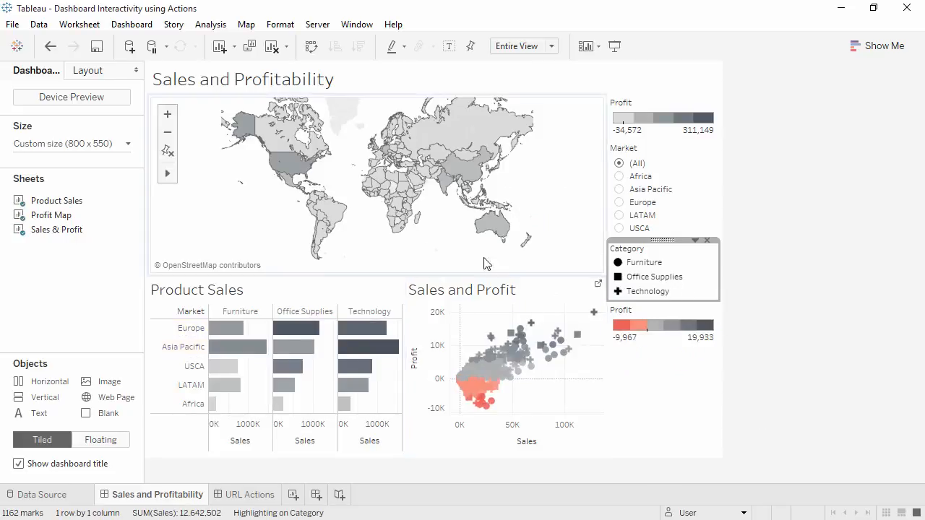
mouse_move(482, 229)
mouse_move(418, 219)
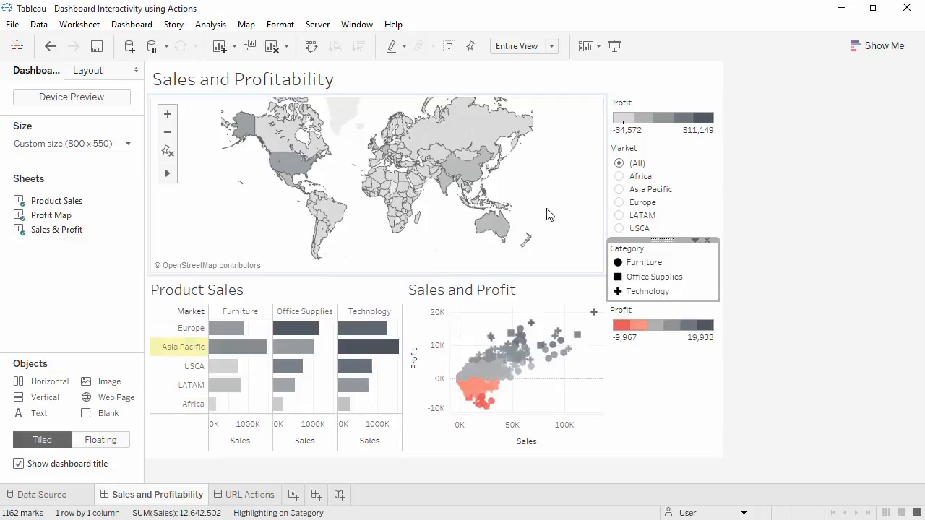
Apply the Market filter to all worksheets using related data sources
left_click(682, 171)
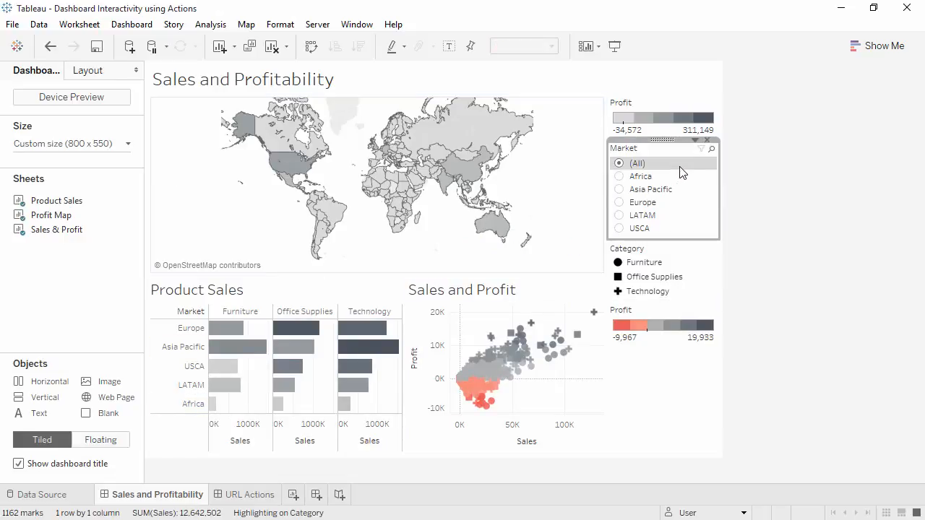
left_click(695, 140)
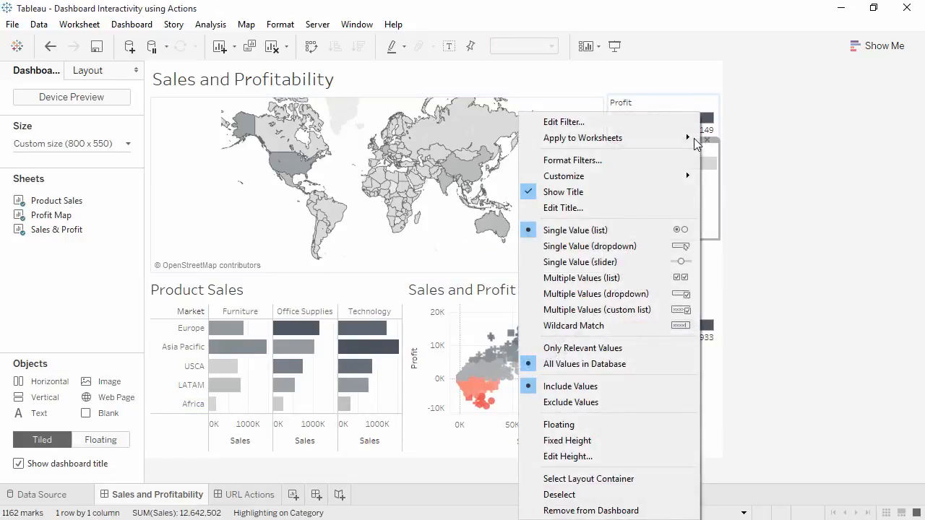
mouse_move(690, 139)
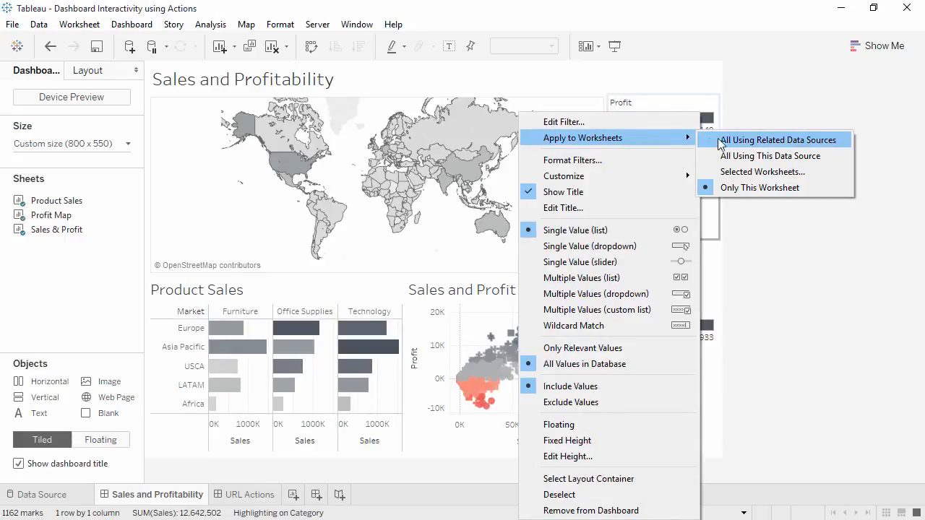
left_click(722, 140)
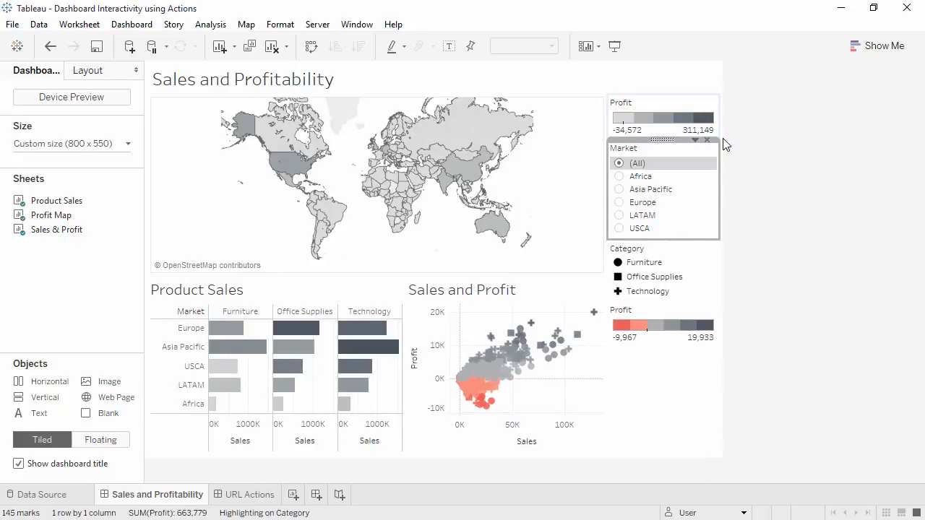
Add a filter action named "Filter to just this country" to the Sales and Profitability dashboard
left_click(578, 146)
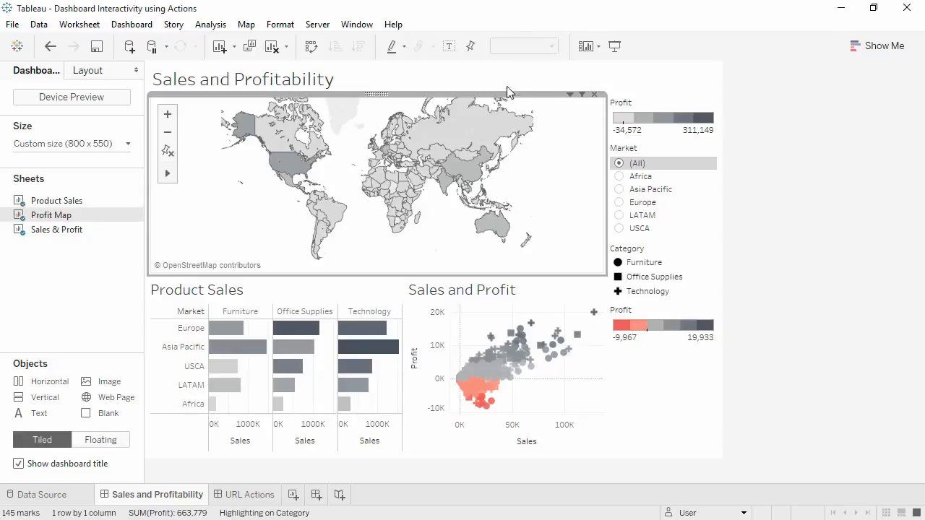
left_click(130, 26)
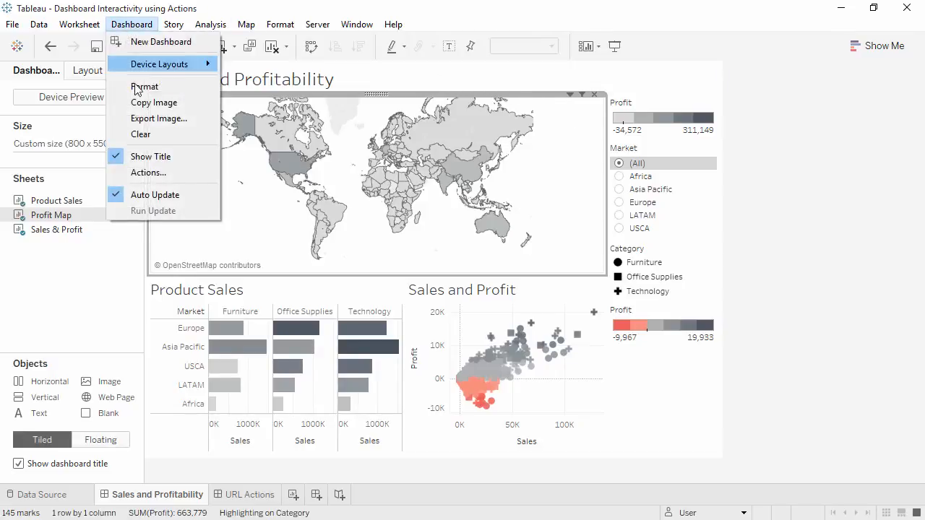
left_click(142, 172)
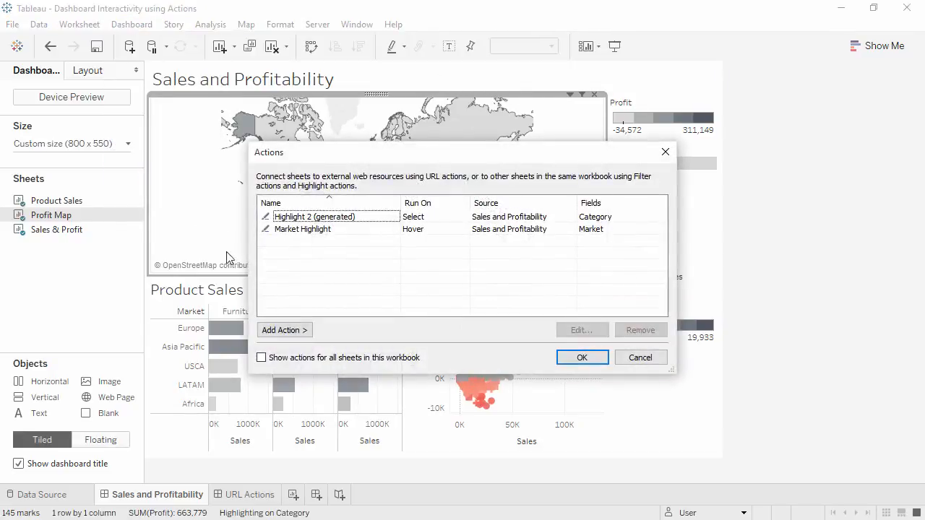
left_click(289, 330)
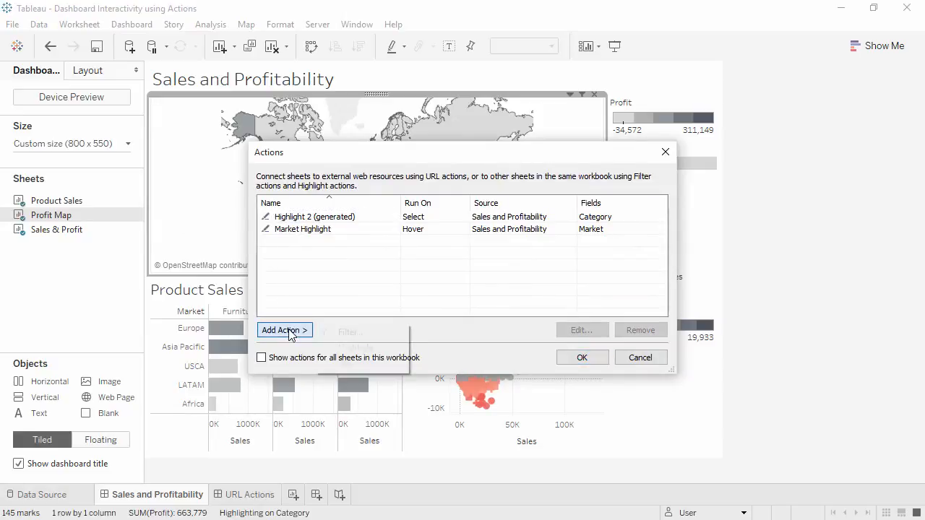
left_click(350, 333)
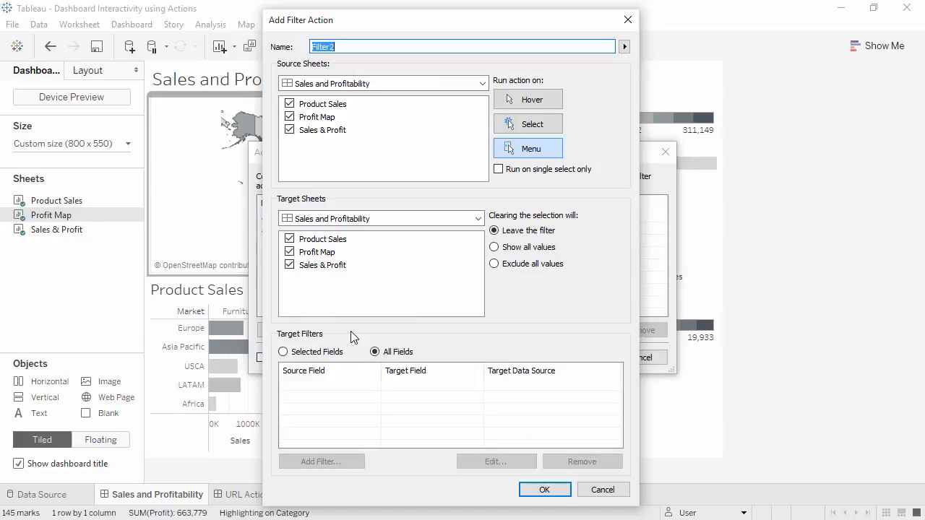
type("Filter to just this country")
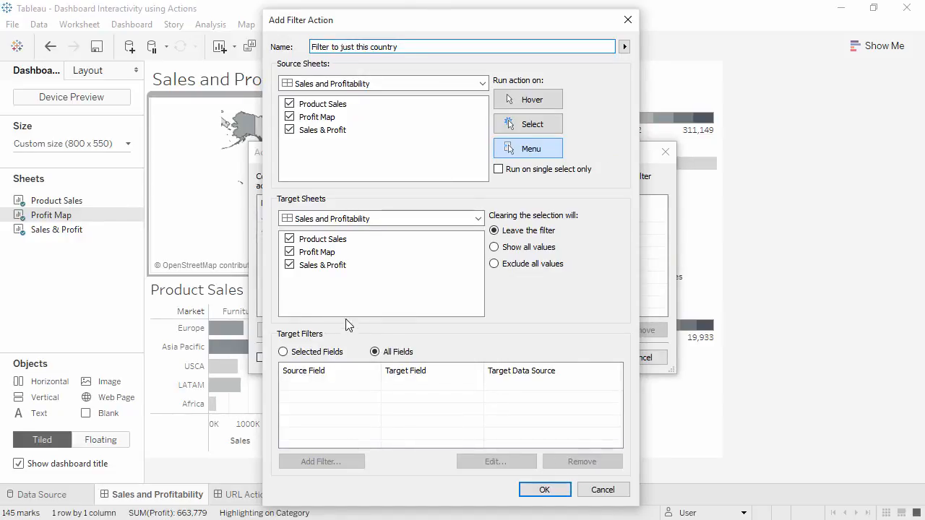
Make Profit Map the filter action's only source, exclude it from the targets, and show all values when the selection is cleared
left_click(289, 129)
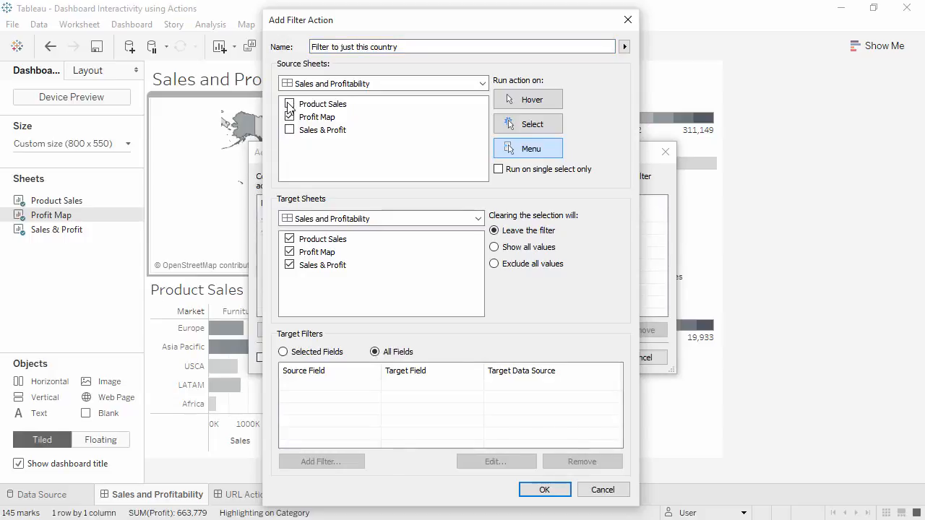
left_click(289, 115)
left_click(289, 251)
left_click(495, 248)
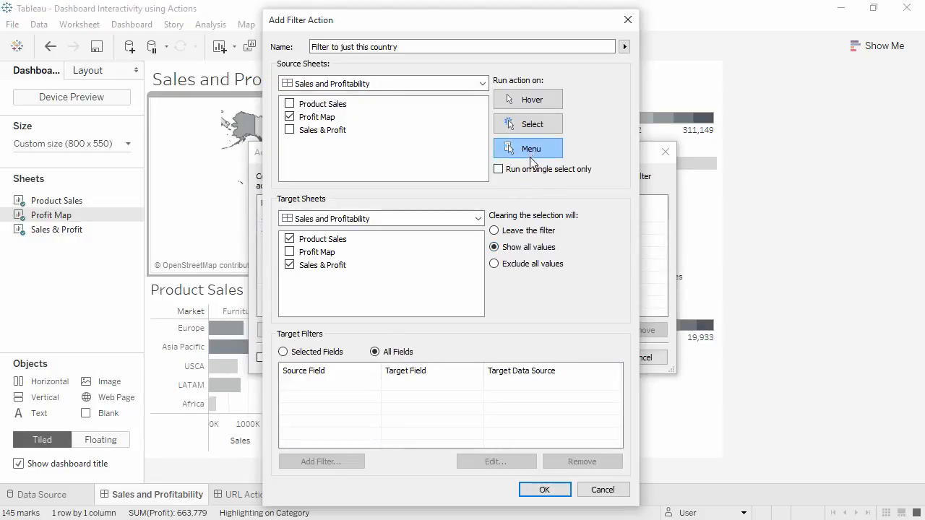
left_click(544, 490)
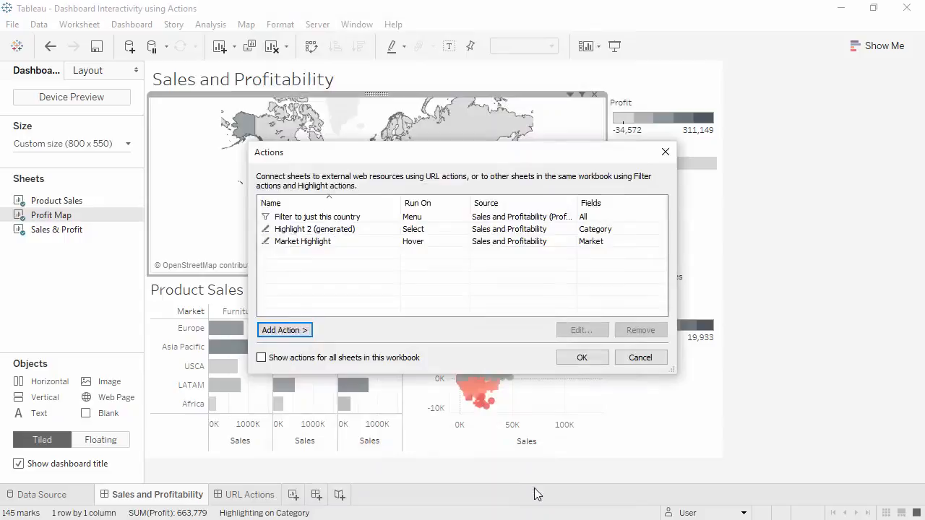
left_click(580, 357)
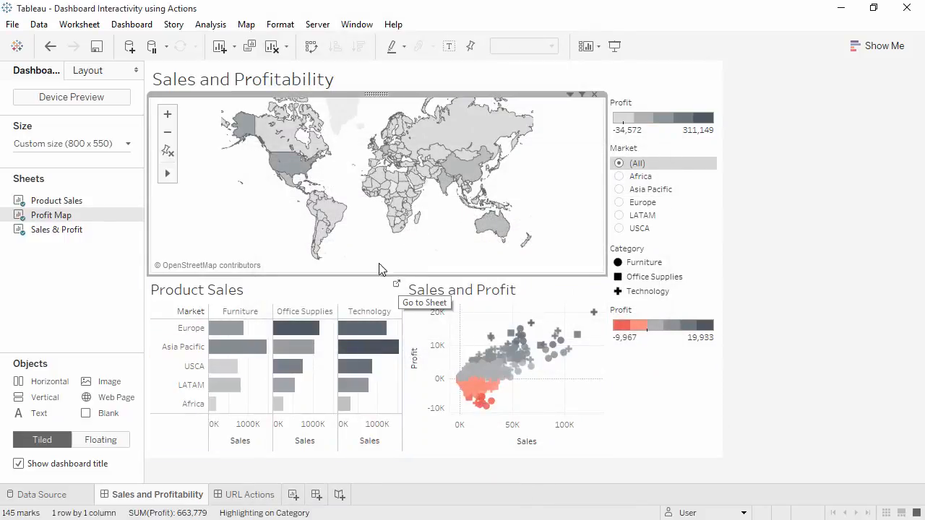
Test the filter action by filtering the dashboard to Brazil from the map, and clear the selection
left_click(338, 222)
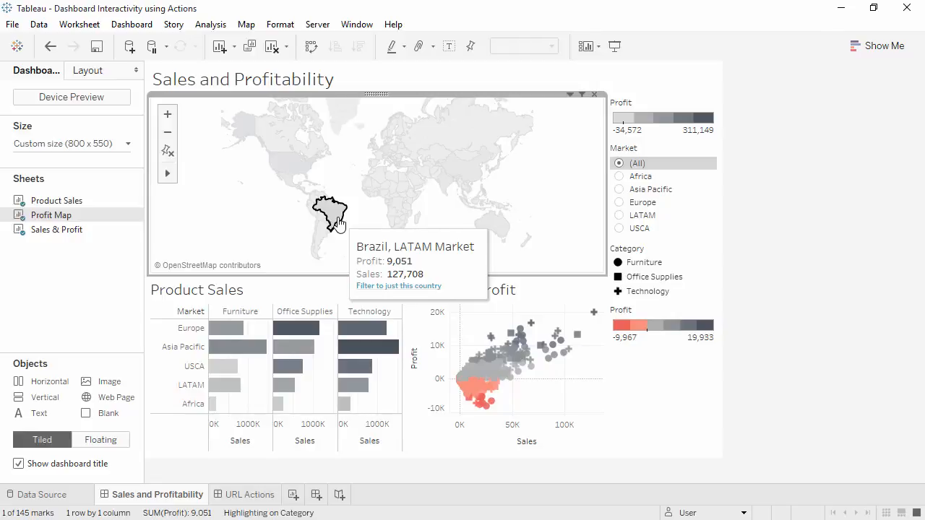
left_click(372, 285)
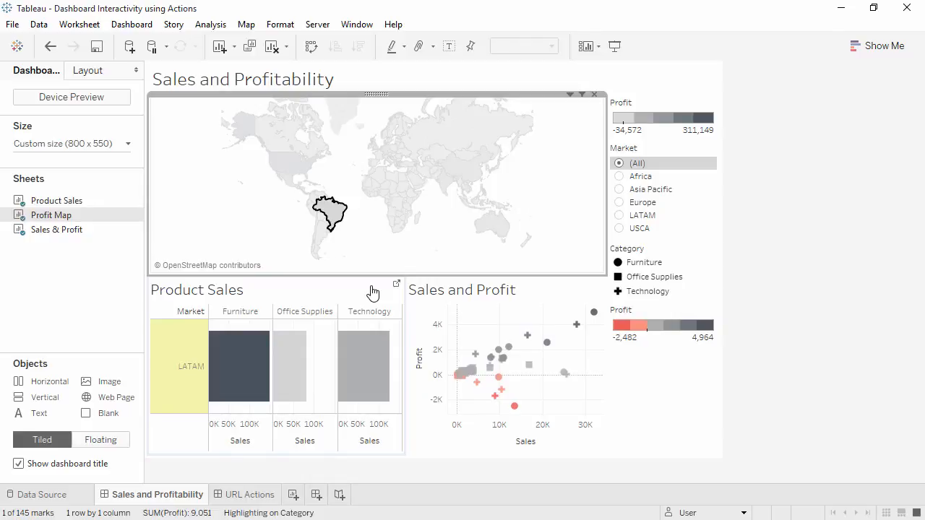
left_click(338, 224)
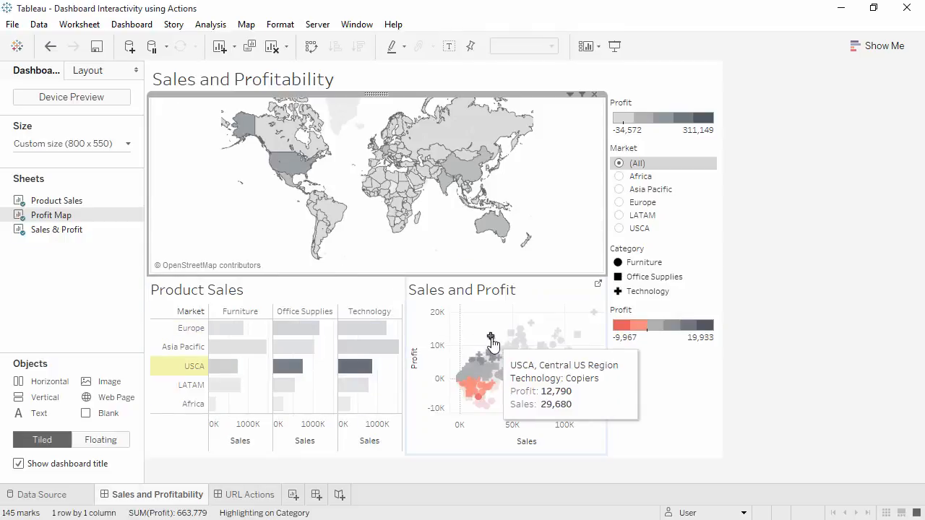
Add a URL action named "Wikipedia for <City>" to the URL Actions dashboard, inserting City as a field
left_click(260, 495)
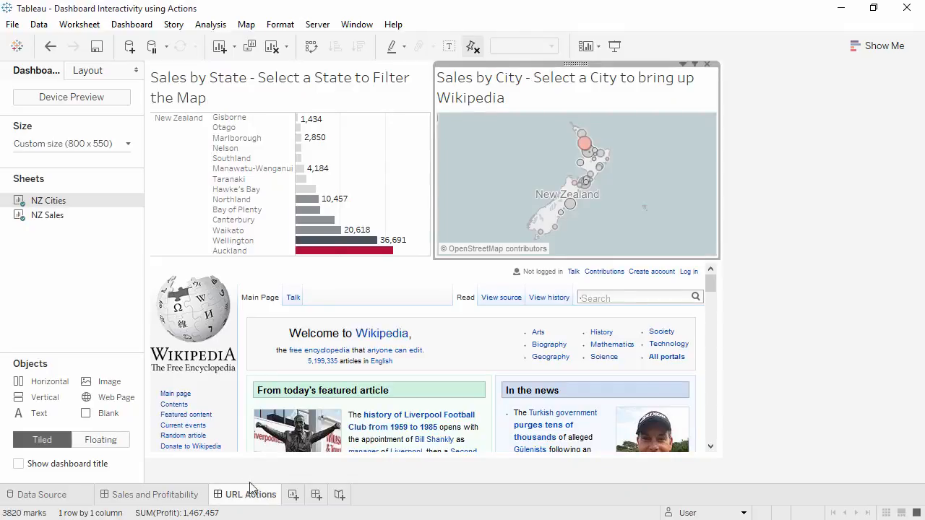
left_click(126, 27)
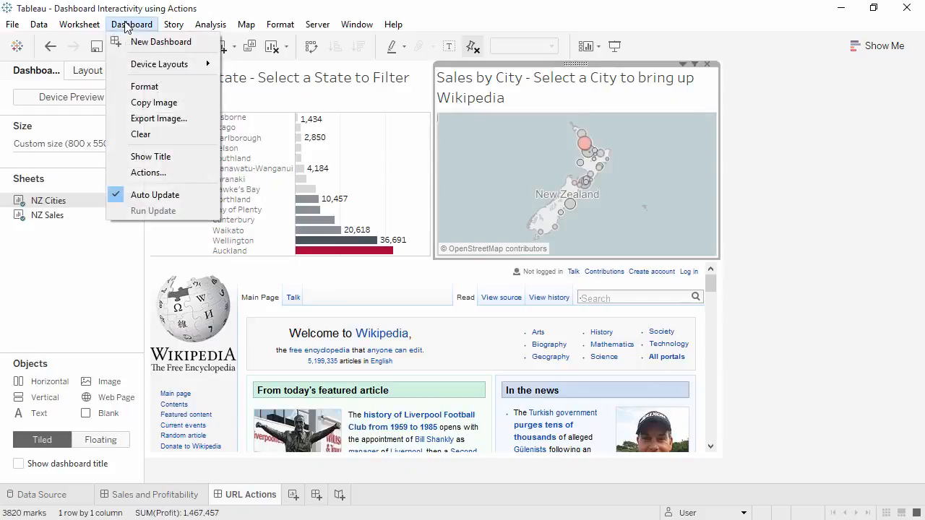
left_click(137, 172)
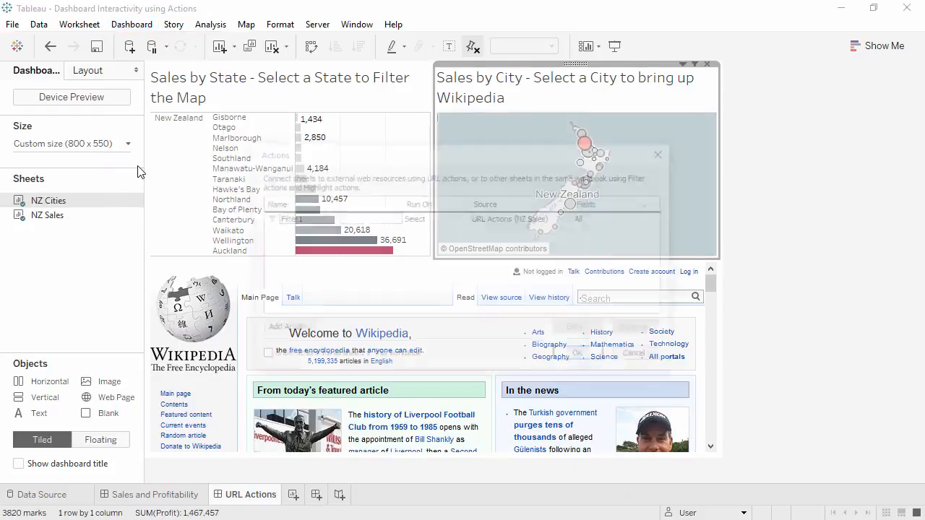
left_click(285, 329)
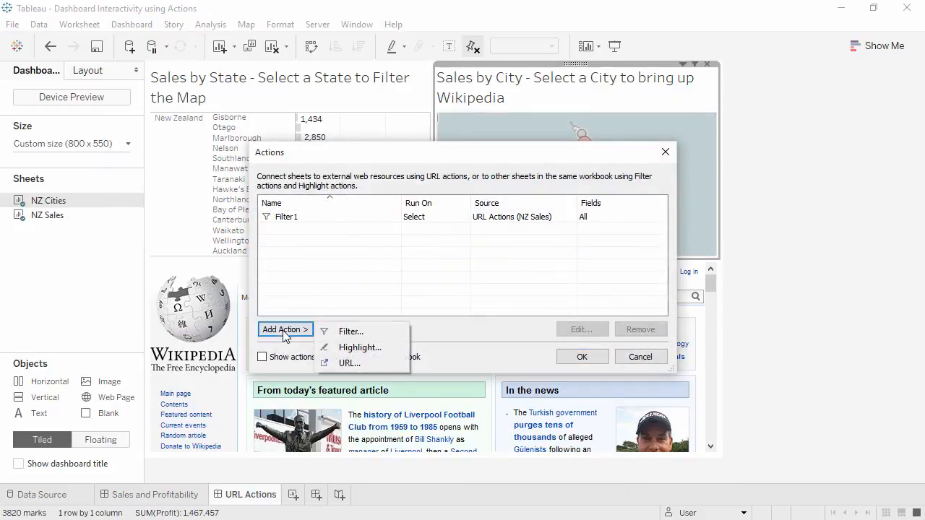
left_click(352, 363)
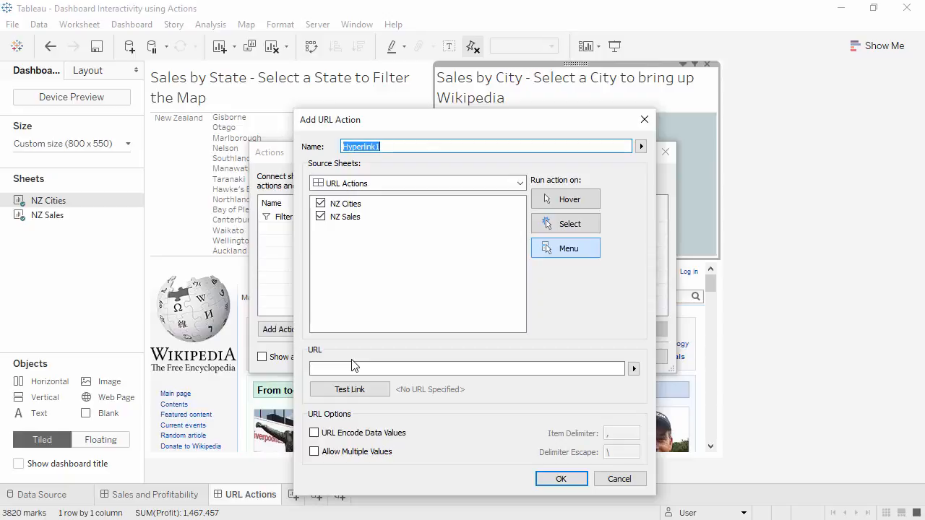
type("Wikipedia for")
left_click(641, 146)
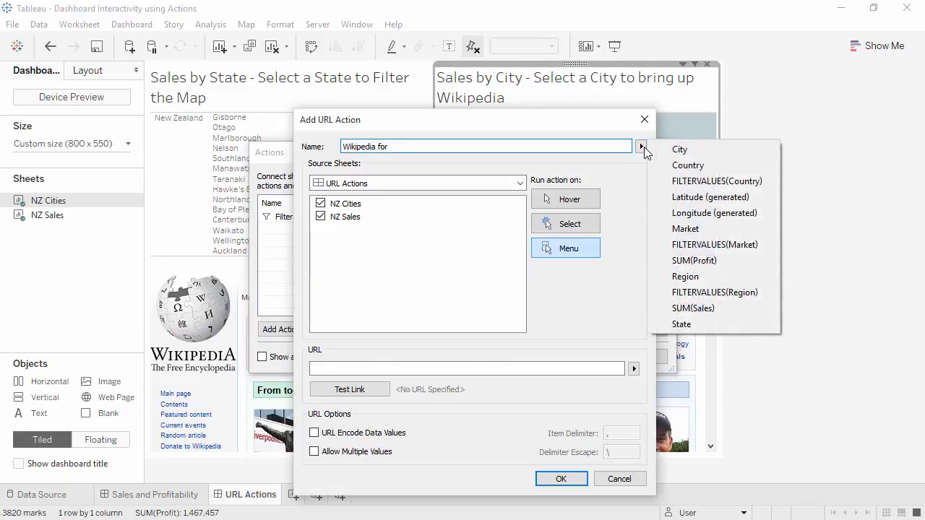
left_click(663, 150)
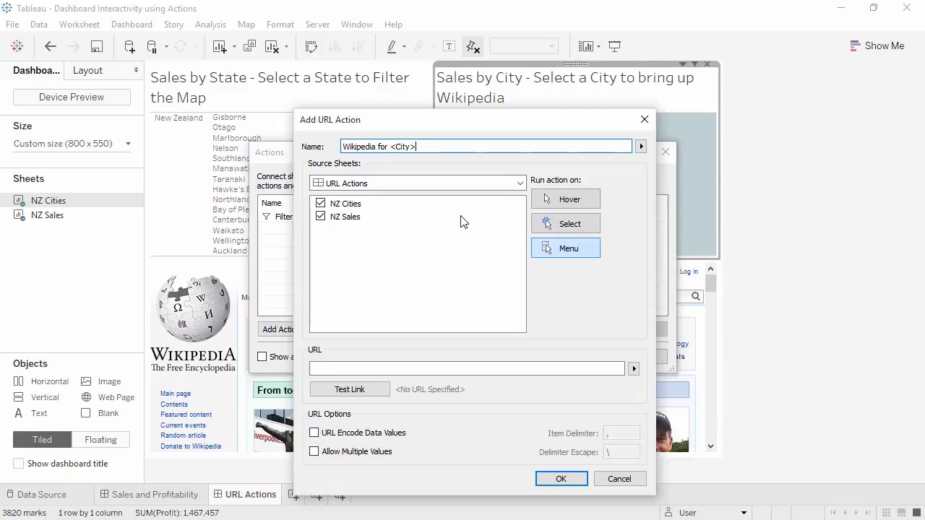
Exclude NZ Sales from the URL action's source sheets and set its URL to en.wikipedia.org/wiki/<City>
left_click(321, 216)
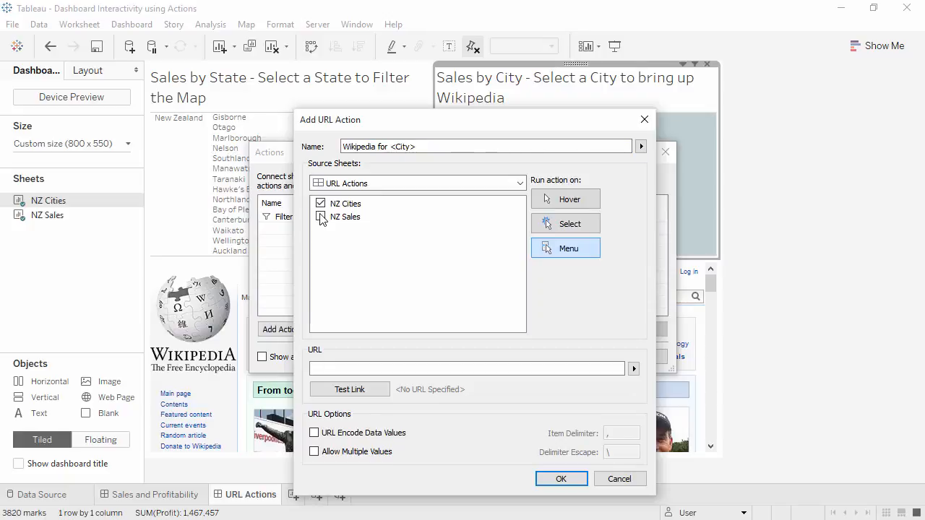
left_click(340, 370)
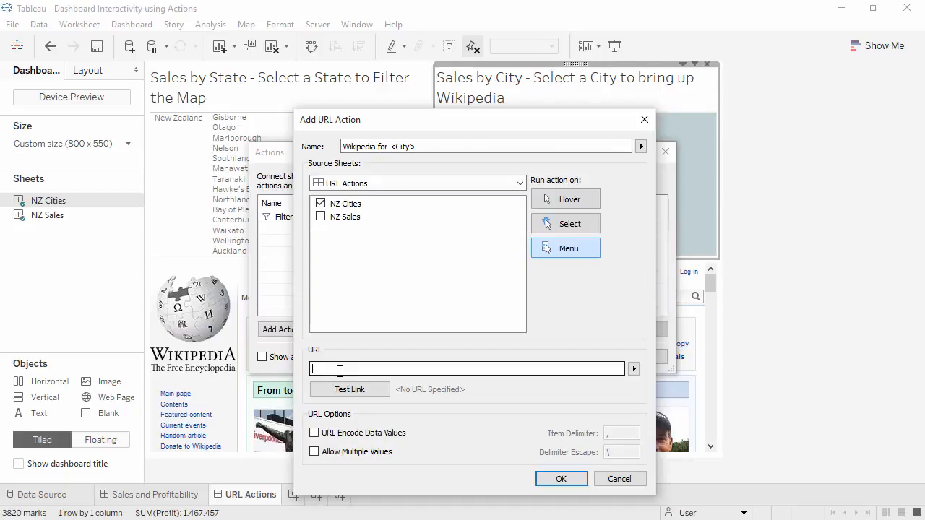
type("en.wikipedia.org/wiki/")
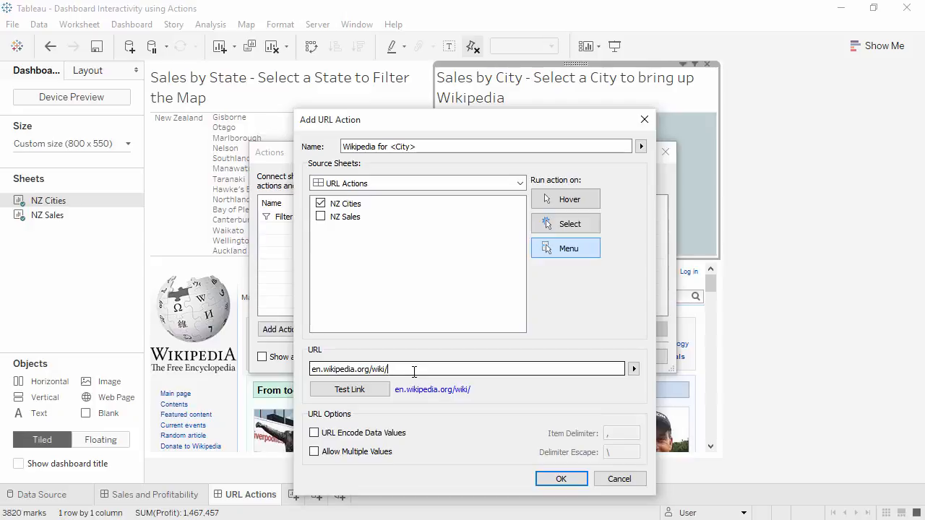
left_click(633, 368)
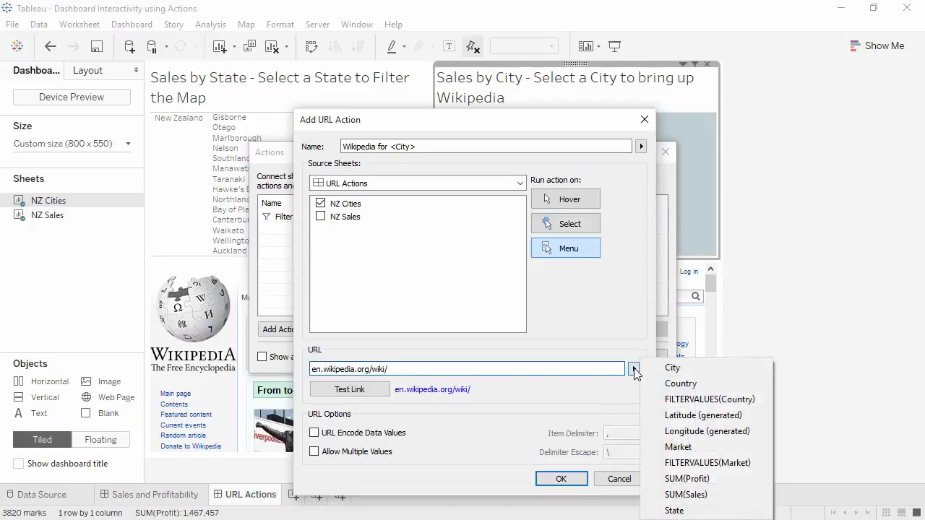
left_click(666, 368)
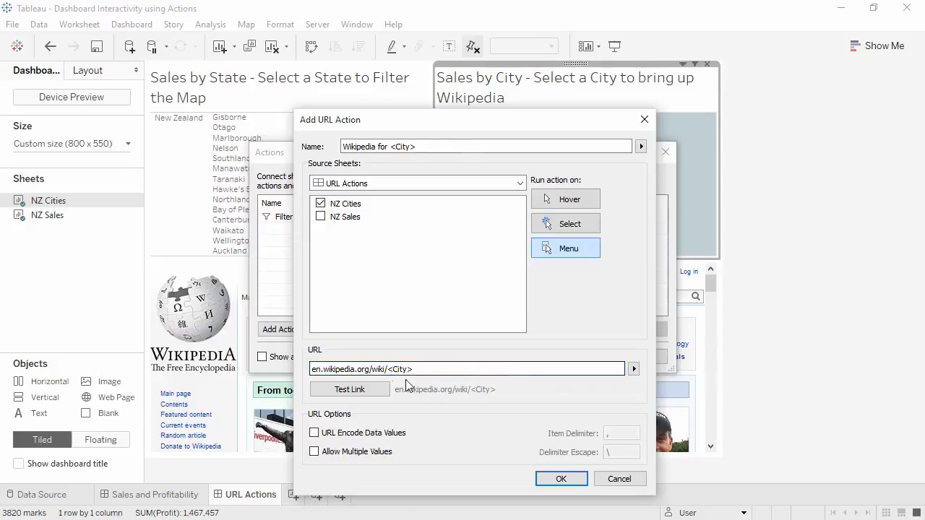
Test the URL action's link in the browser, then return to Tableau and save the action
left_click(374, 389)
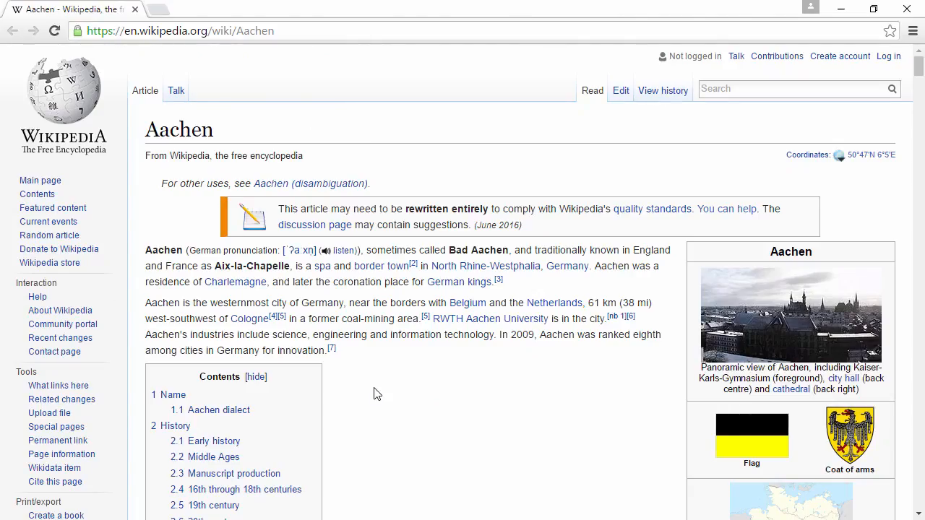
left_click(841, 11)
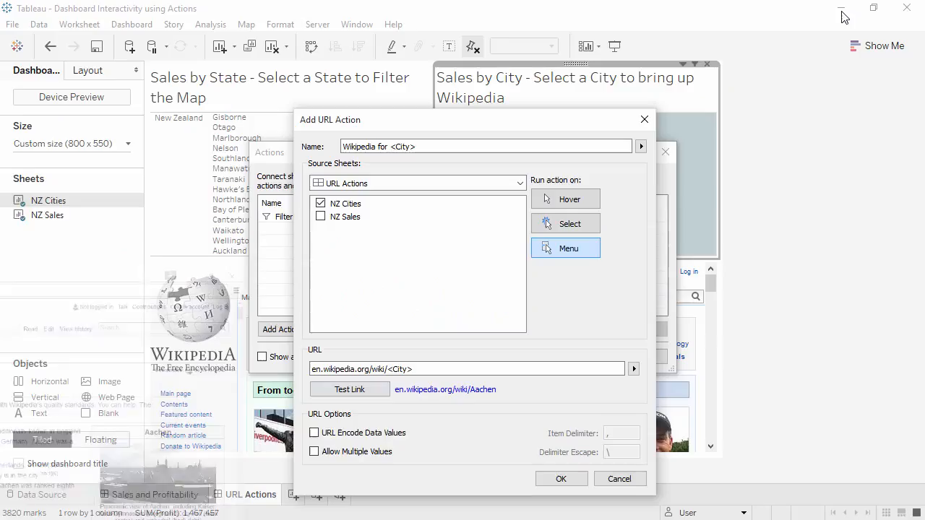
left_click(560, 479)
left_click(582, 356)
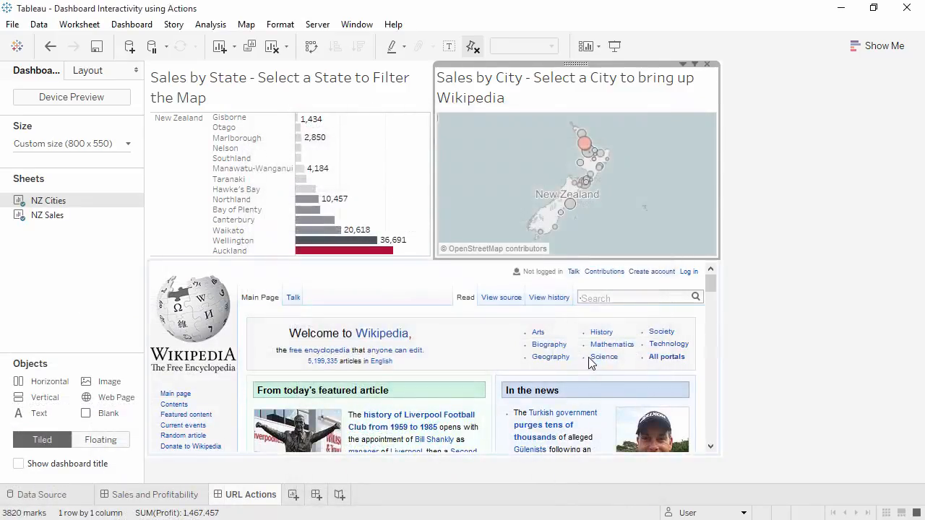
Test the URL action by opening Dunedin's Wikipedia article from the city map, and follow its New Zealand link
left_click(555, 230)
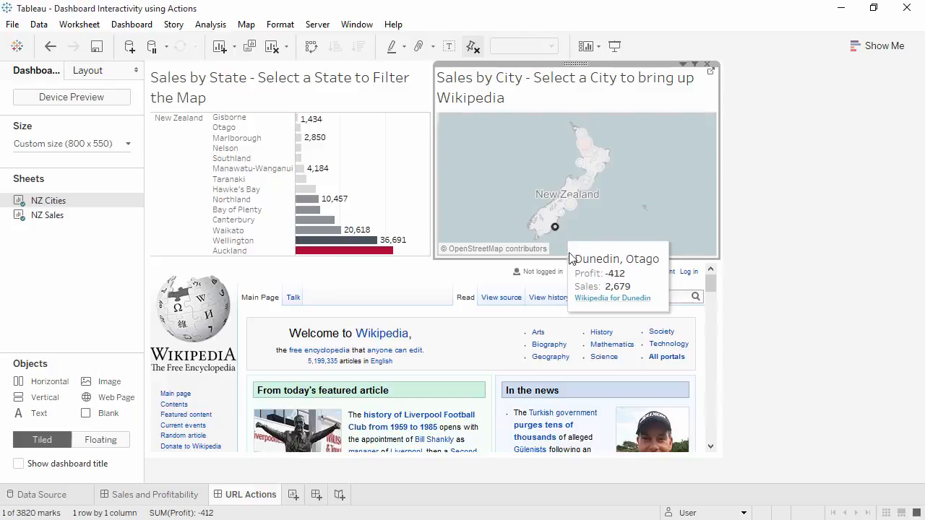
left_click(589, 298)
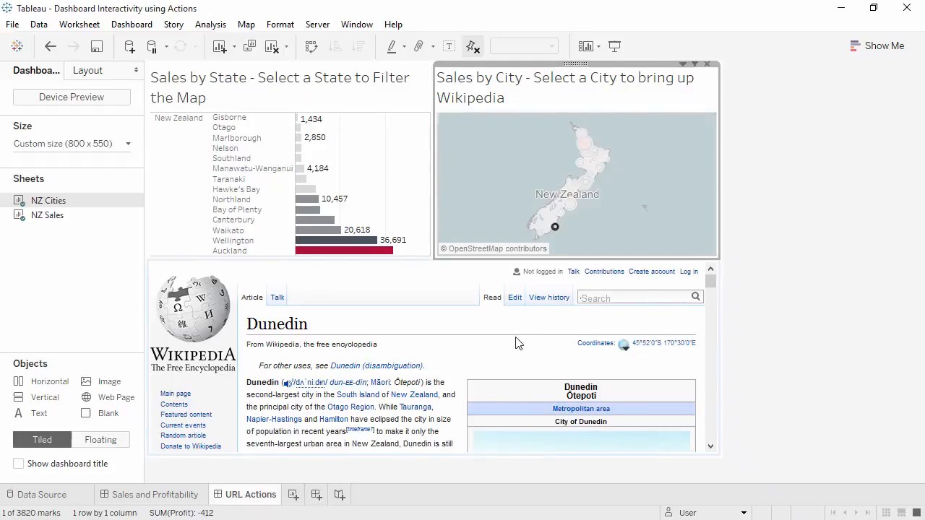
scroll(517, 343, "down", 1)
scroll(517, 343, "down", 1)
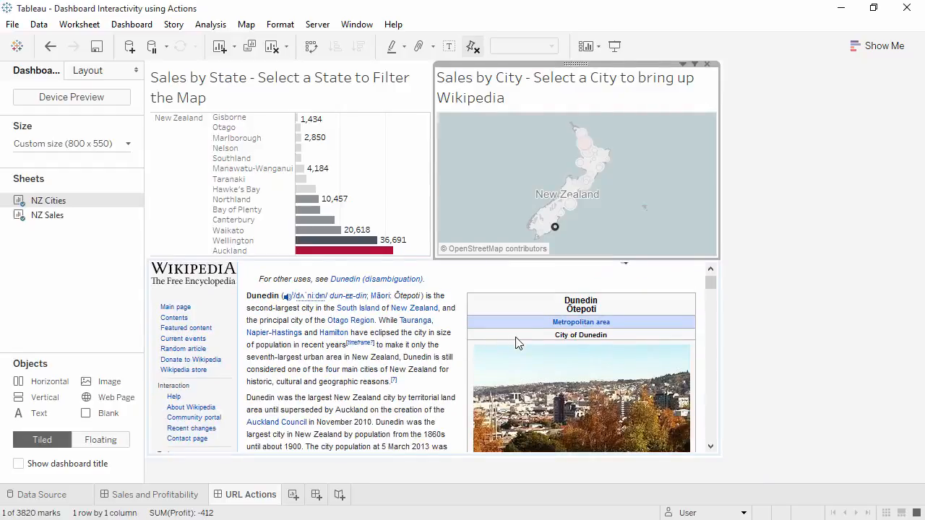
left_click(422, 317)
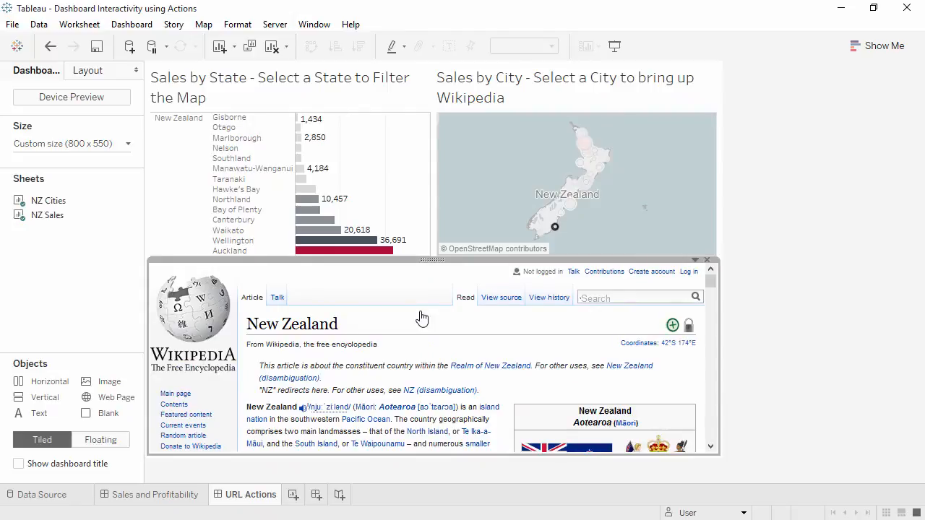